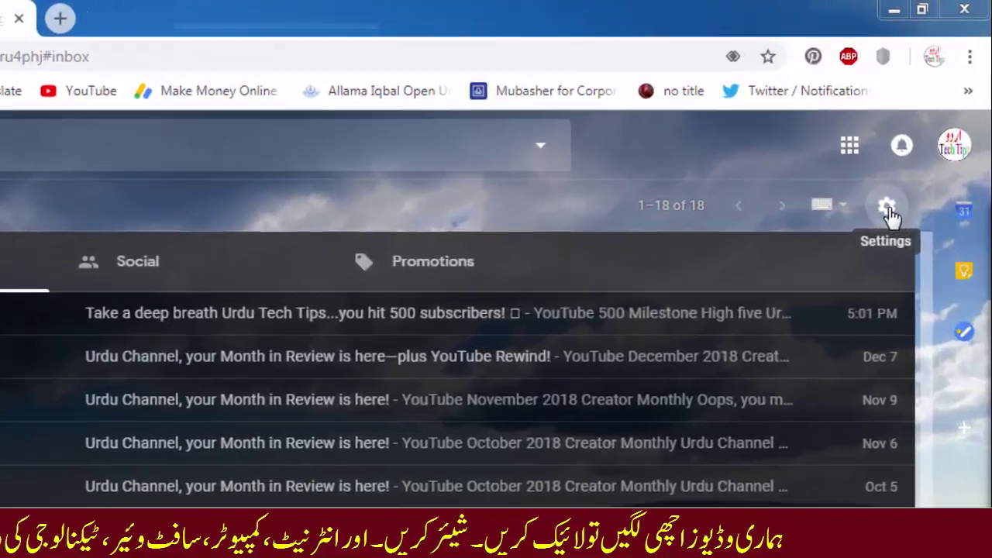
# Open the theme picker from the Themes section of the Gmail settings.
pyautogui.click(922, 133)
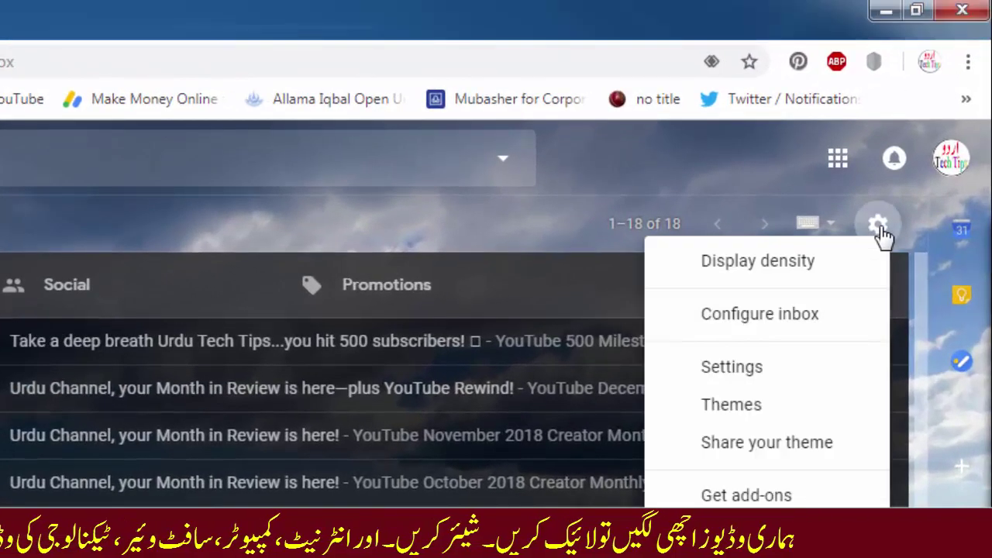
pyautogui.click(775, 366)
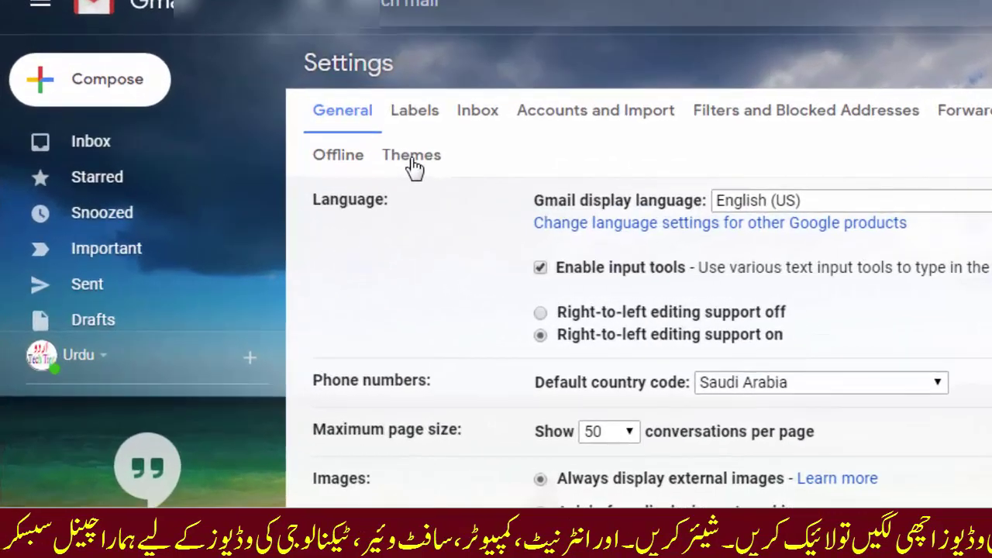
pyautogui.click(270, 197)
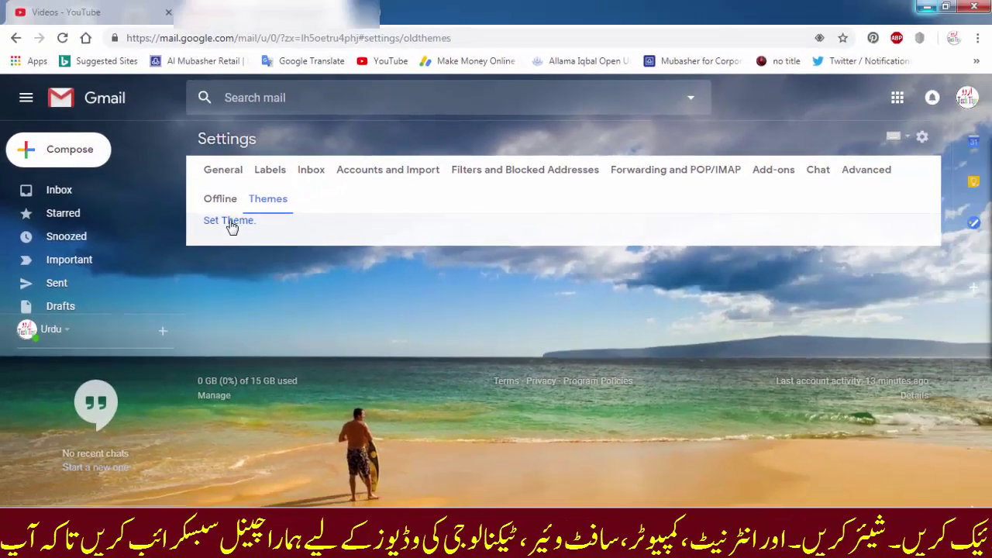
pyautogui.click(230, 223)
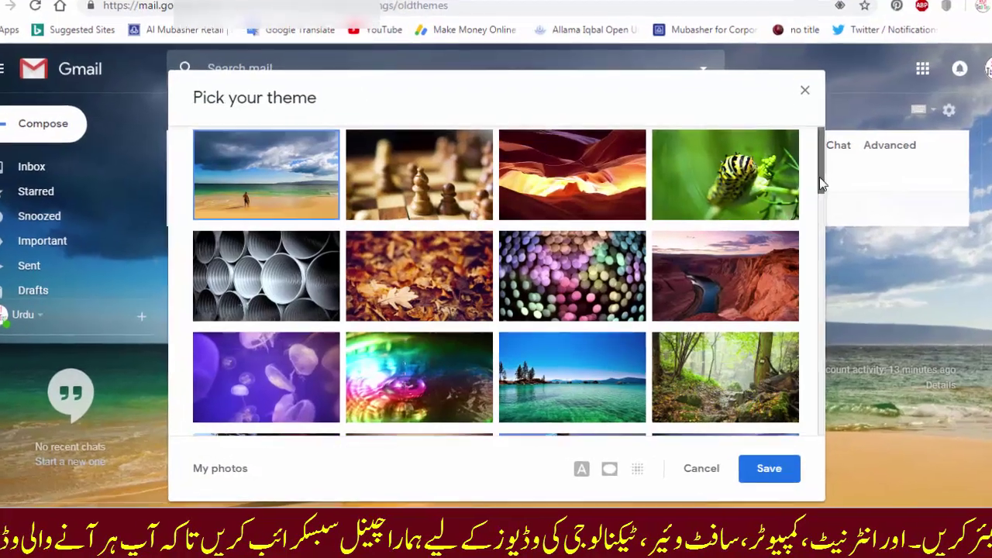
# Look through the theme gallery and select the coastal sunset image with the red bridge.
pyautogui.moveTo(819, 176); pyautogui.dragTo(818, 247)
pyautogui.moveTo(857, 211); pyautogui.dragTo(851, 327)
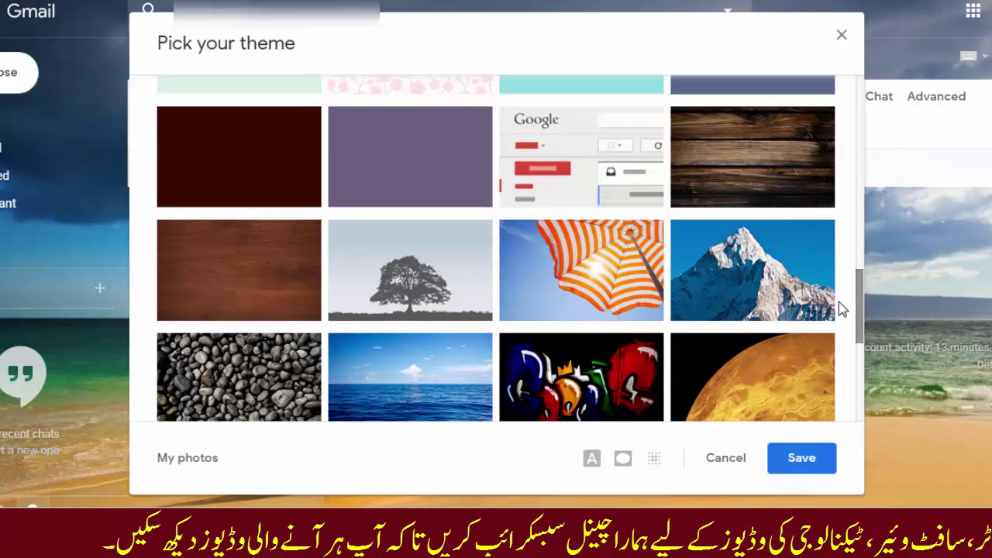
pyautogui.scroll(-3, 511, 263)
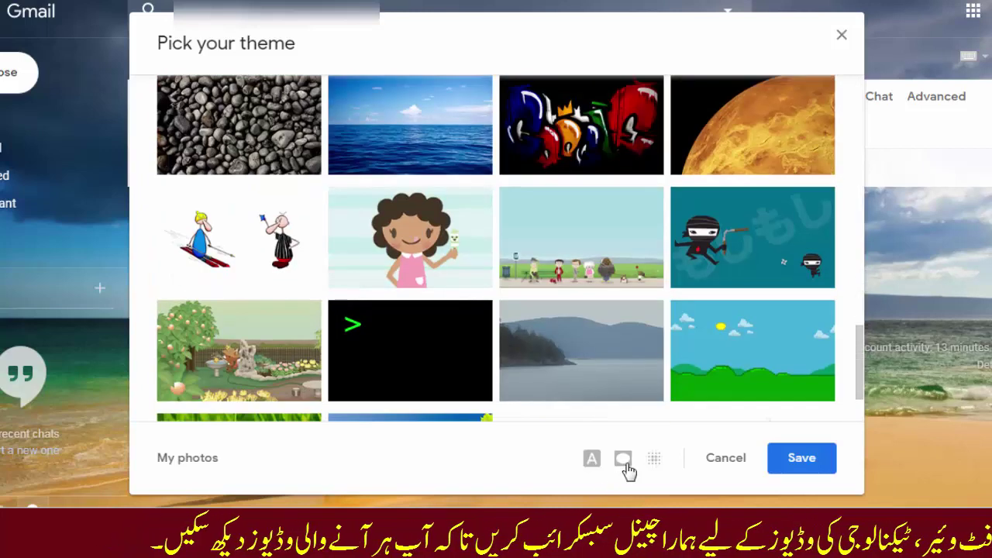
pyautogui.scroll(2, 444, 256)
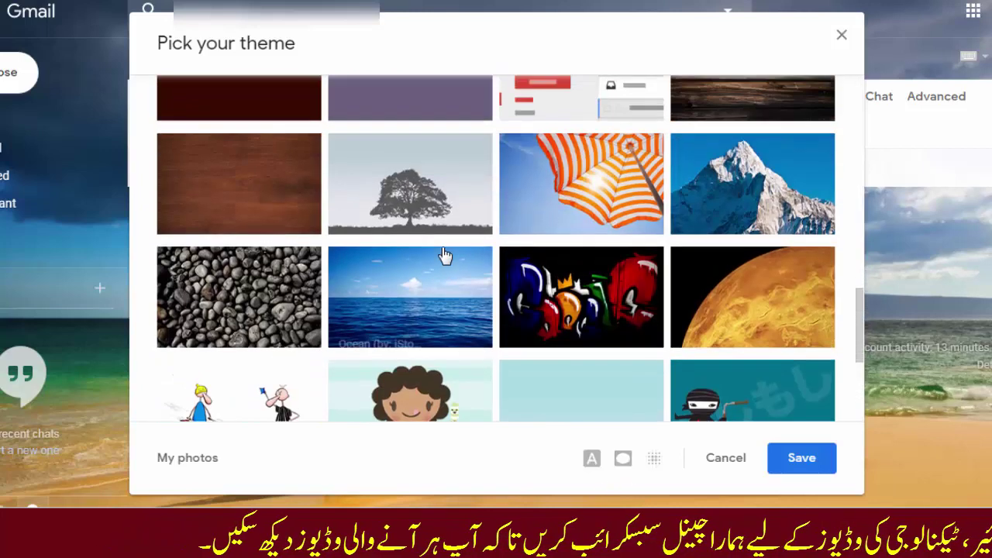
pyautogui.scroll(10, 444, 256)
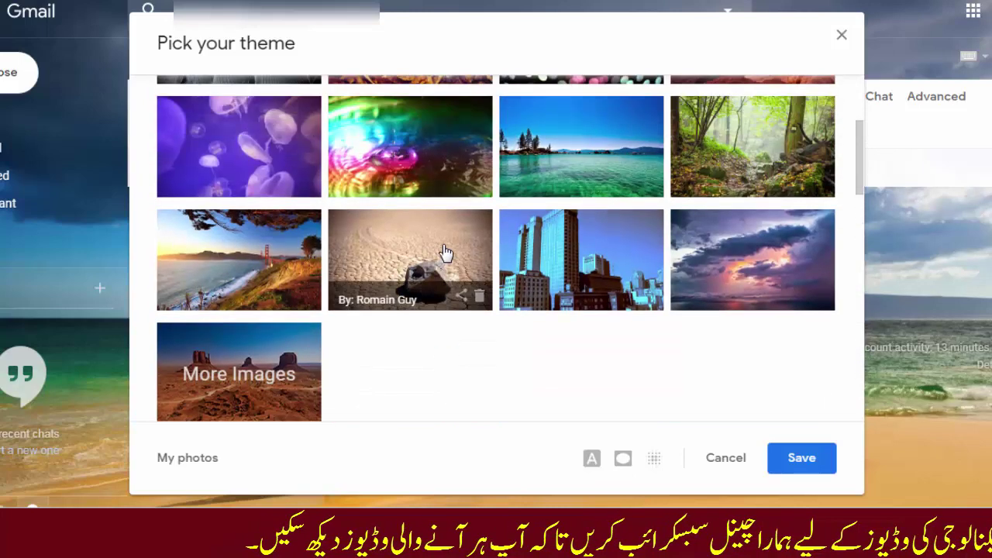
pyautogui.scroll(1, 446, 254)
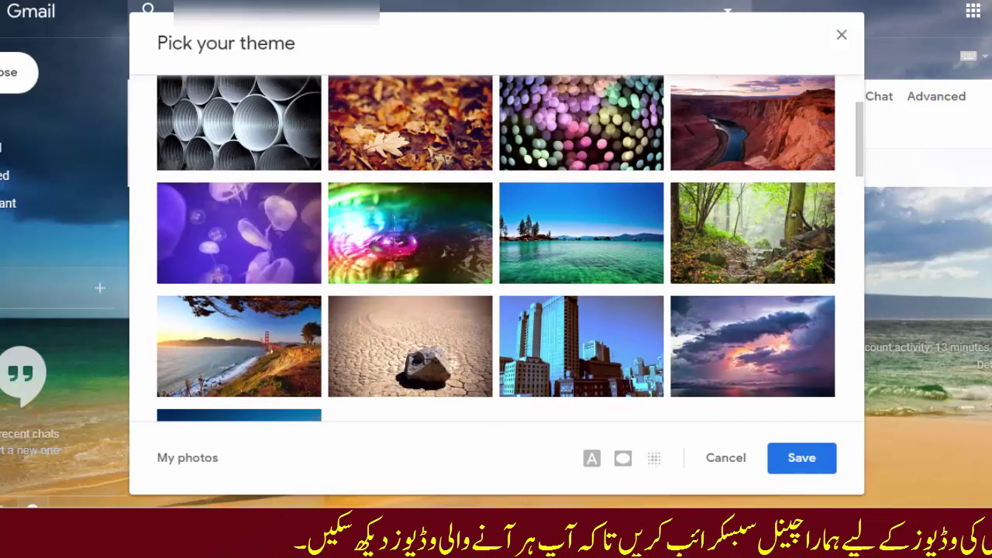
pyautogui.click(232, 361)
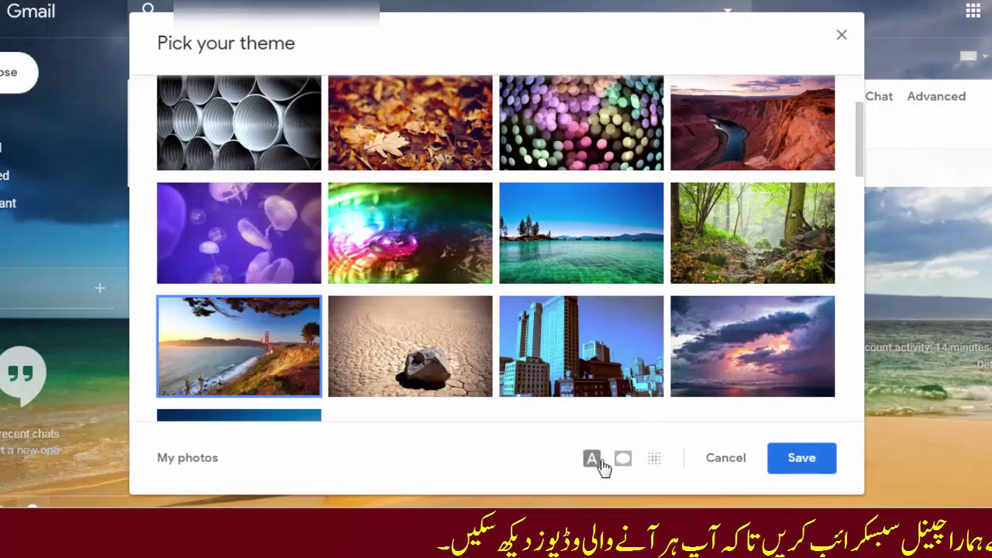
# Keep the background blur at its minimum and the text background Light, and save the coastal theme.
pyautogui.click(654, 463)
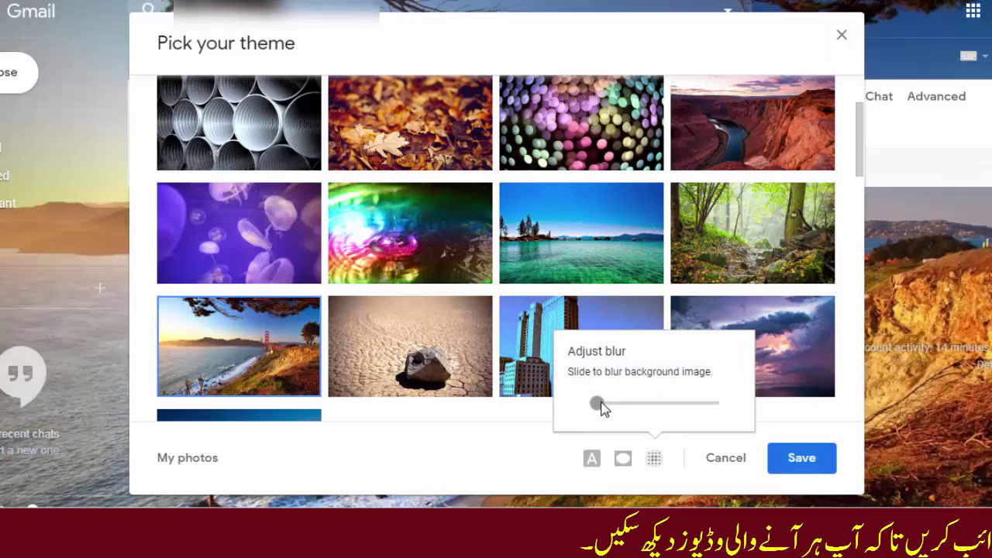
pyautogui.moveTo(603, 408); pyautogui.dragTo(599, 409)
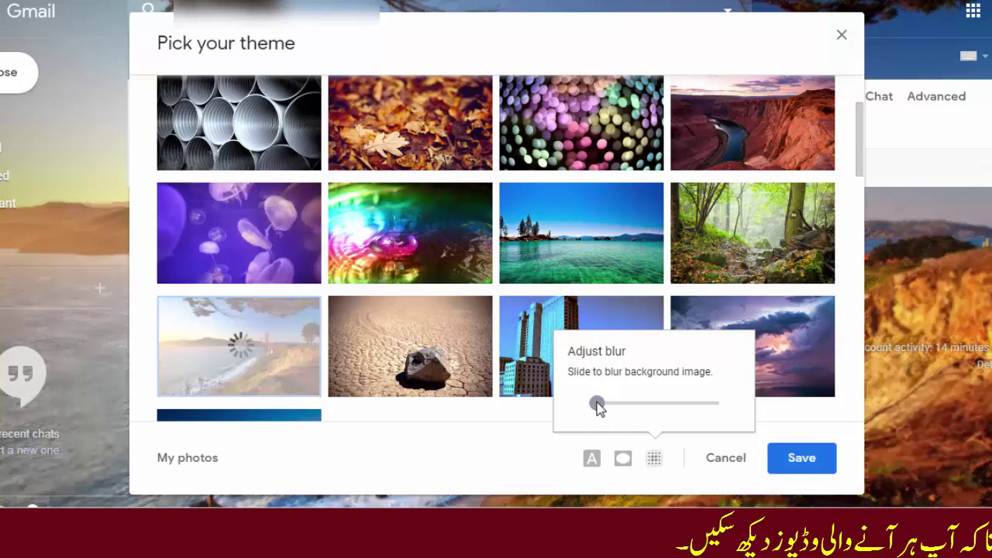
pyautogui.click(591, 458)
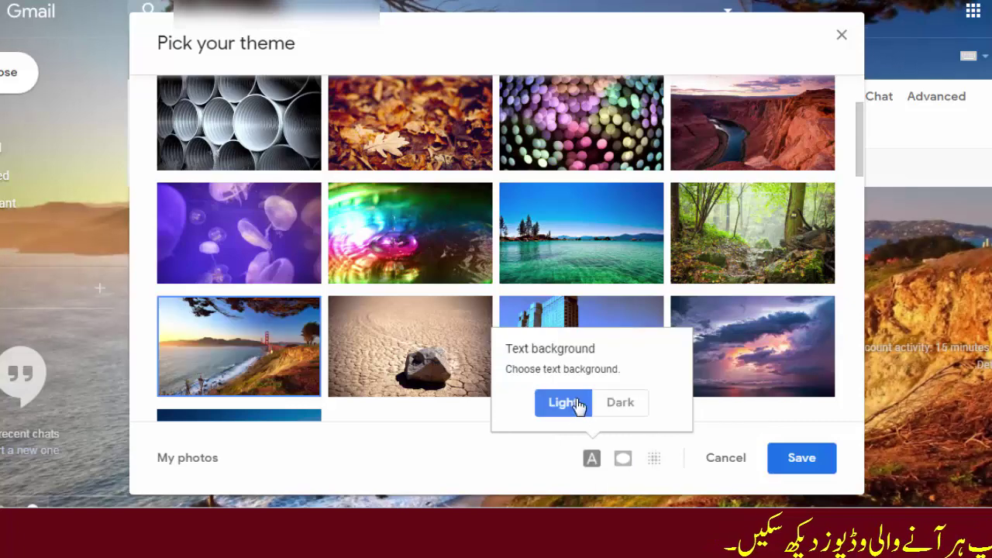
pyautogui.click(591, 458)
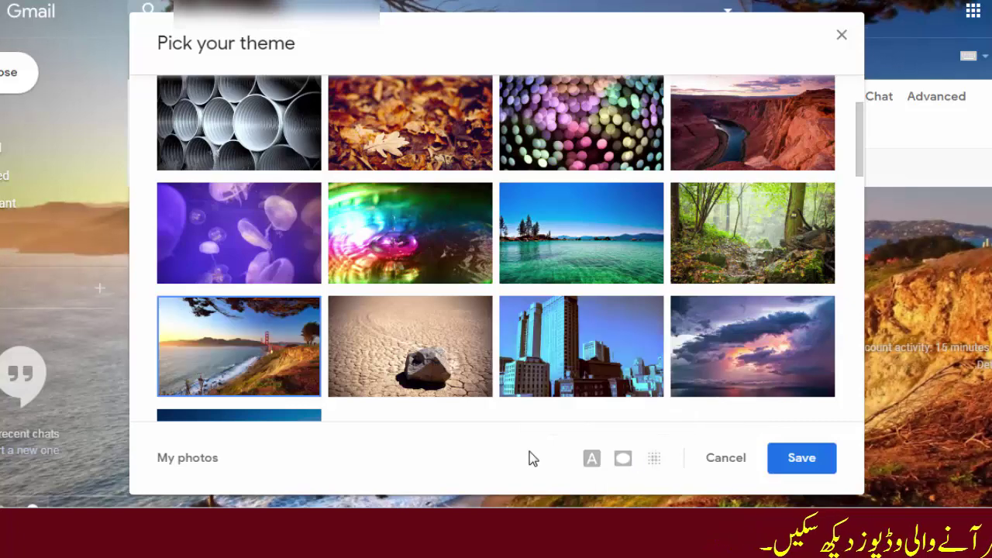
pyautogui.click(801, 460)
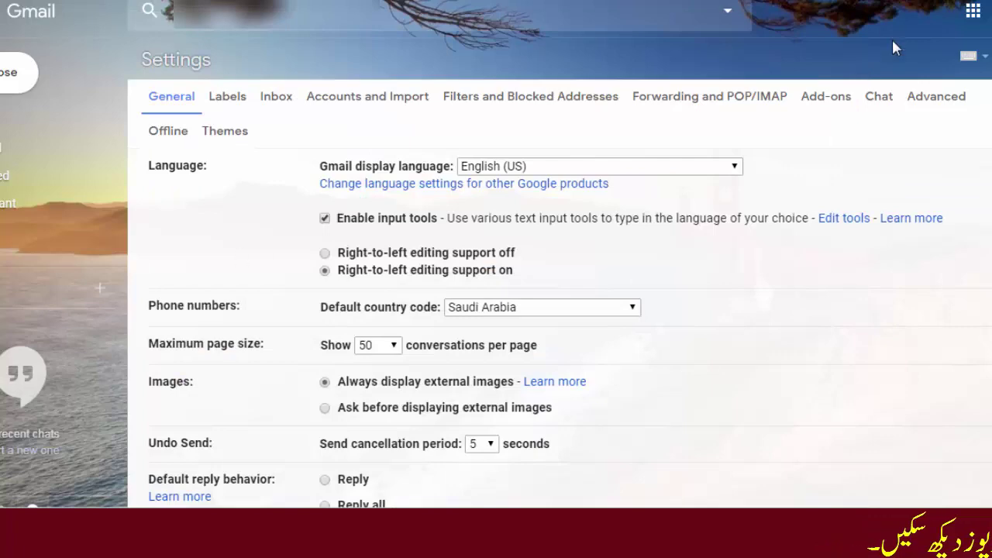
# Reopen the theme picker, choose the turquoise lake image with pine trees and save it as the theme.
pyautogui.click(969, 56)
pyautogui.click(892, 190)
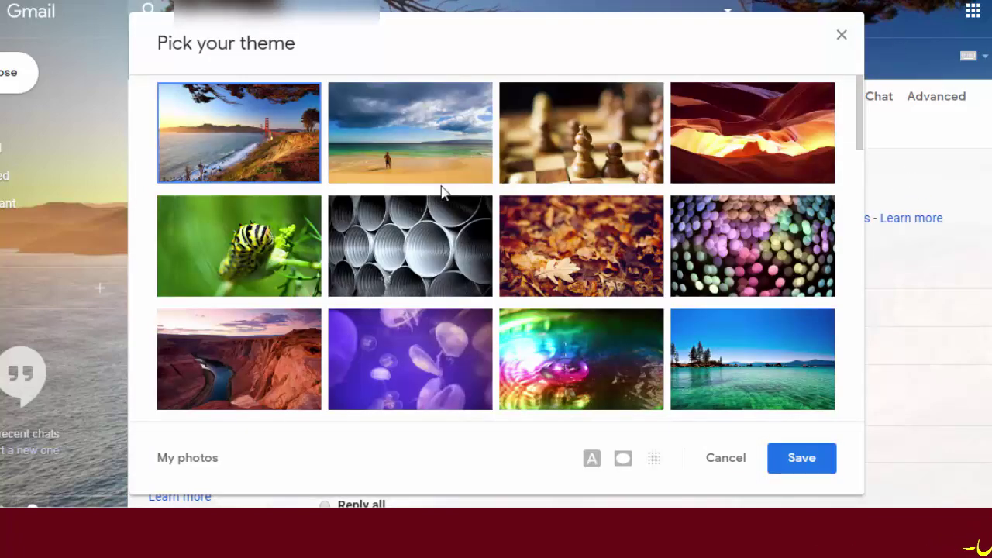
pyautogui.scroll(-2, 434, 204)
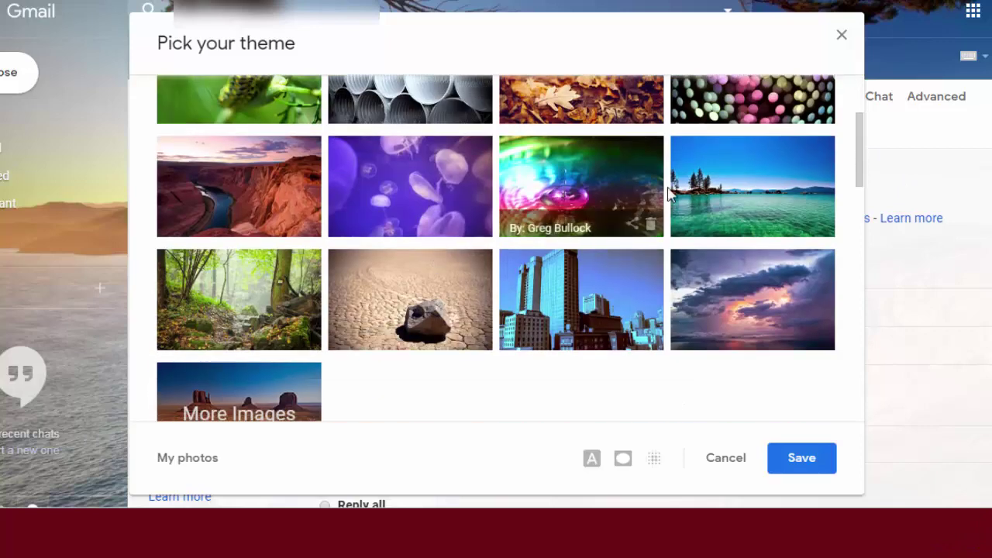
pyautogui.scroll(-2, 553, 267)
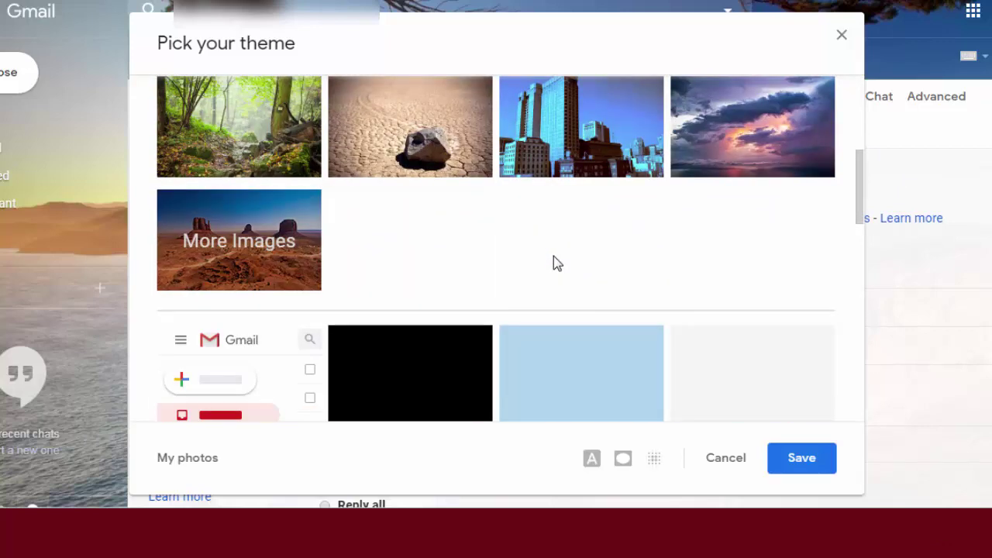
pyautogui.scroll(2, 555, 261)
pyautogui.scroll(1, 555, 261)
pyautogui.click(748, 264)
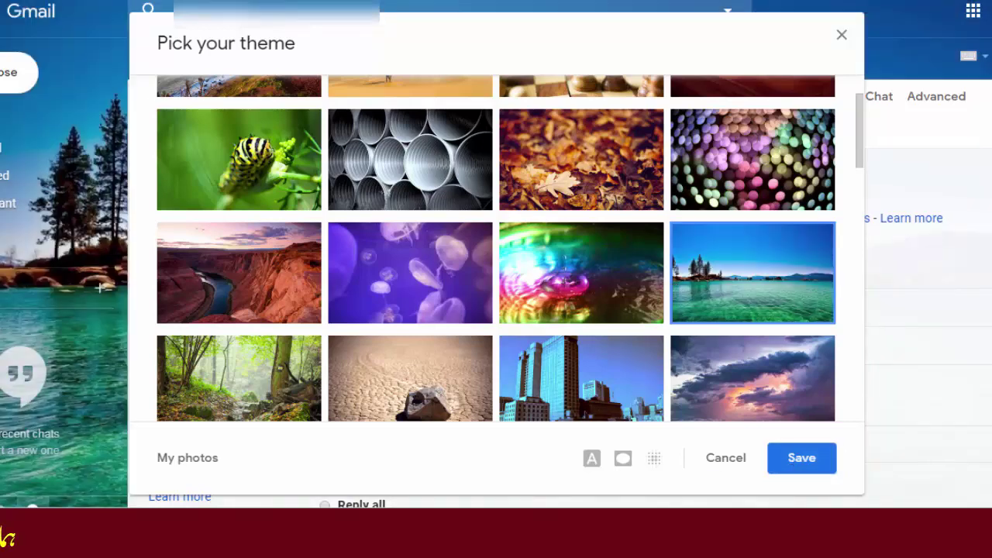
pyautogui.click(795, 465)
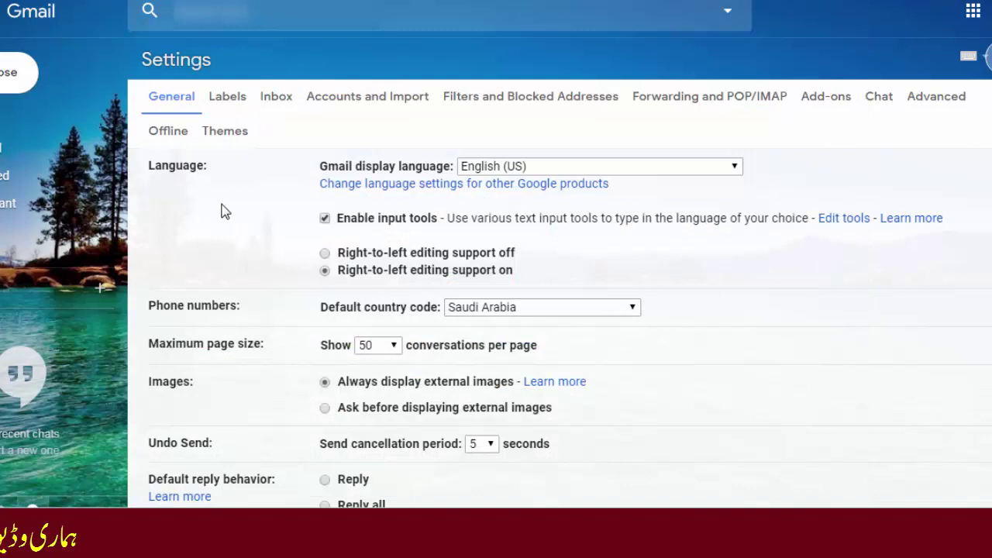
# In the label settings, hide the Starred label from the label list and show it again.
pyautogui.click(223, 103)
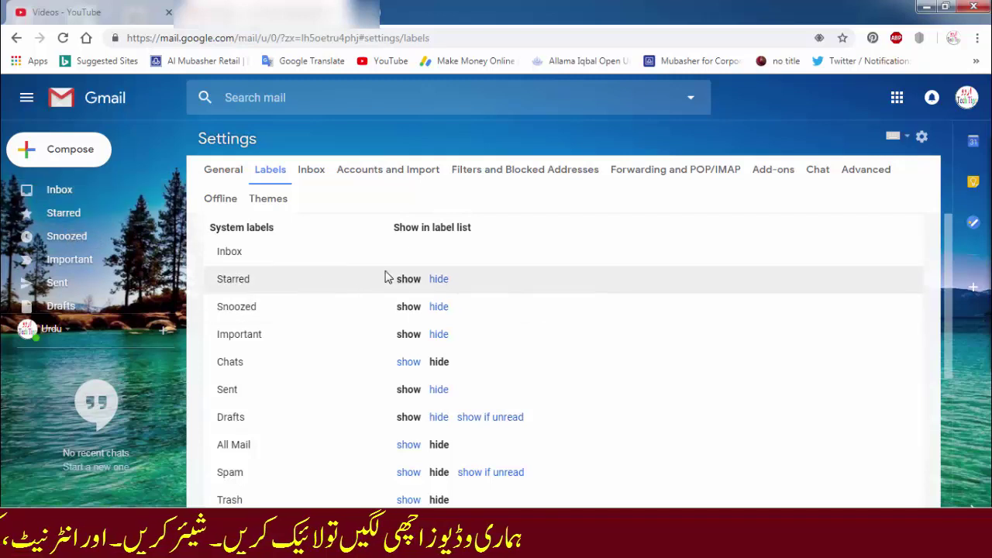
pyautogui.click(438, 280)
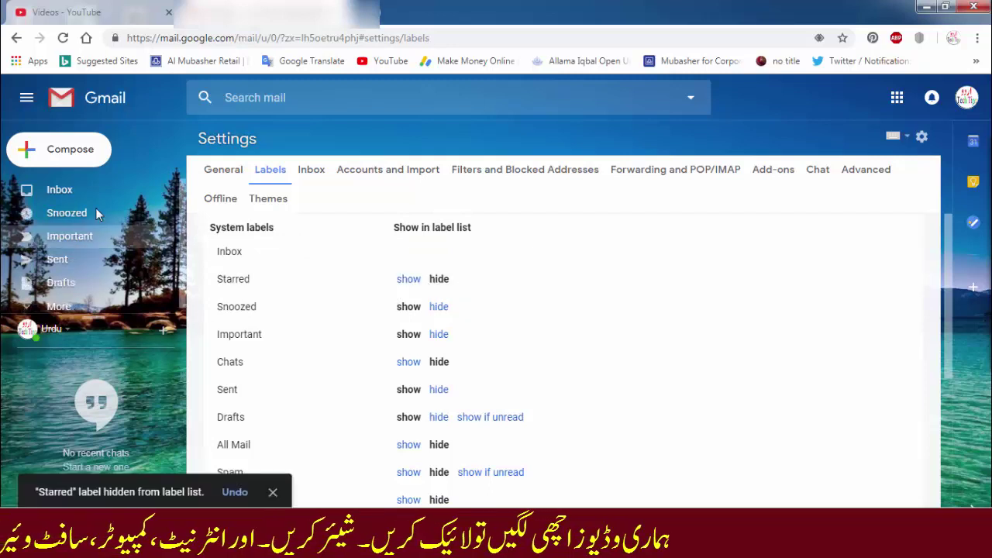
pyautogui.click(409, 280)
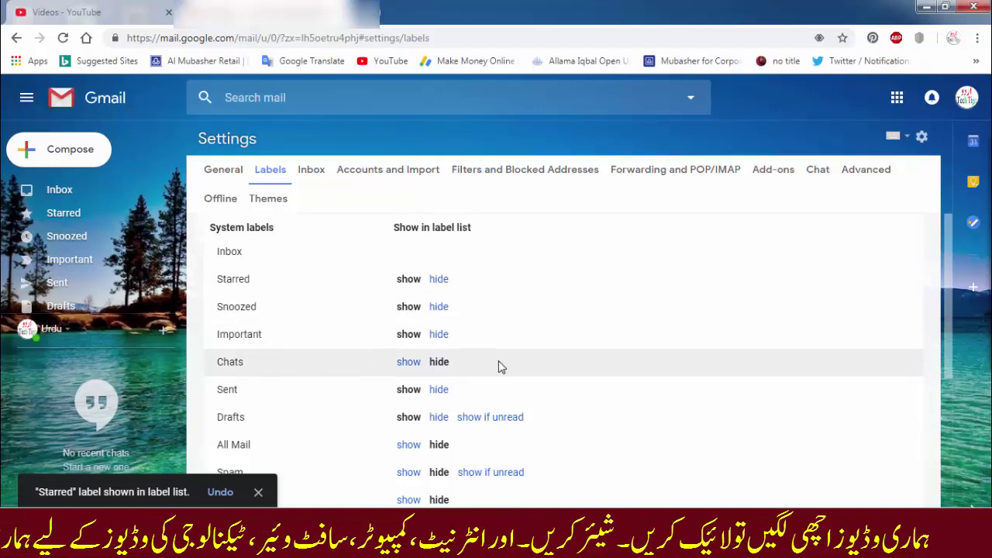
# Show the Chats system label in the label list and set Drafts to show if unread.
pyautogui.click(408, 362)
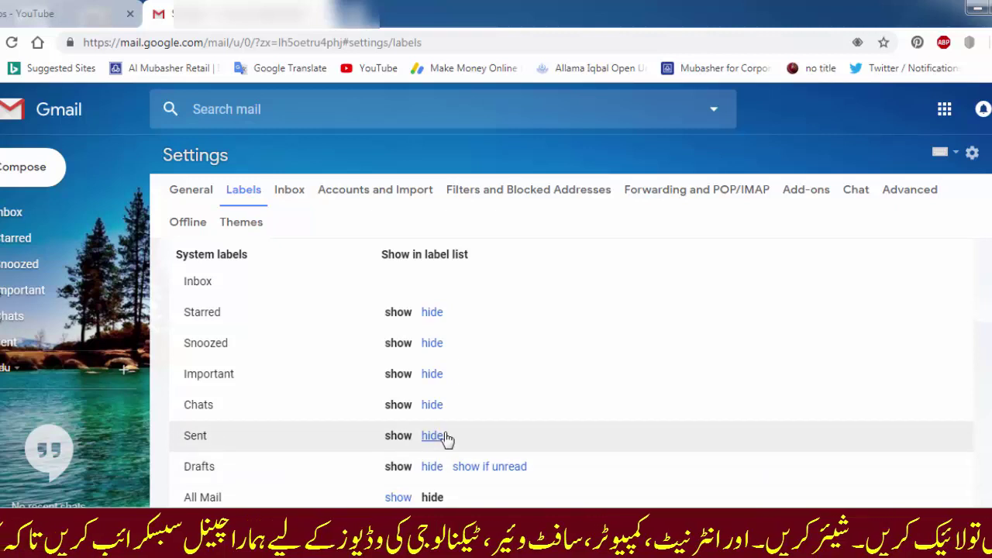
pyautogui.scroll(-1, 444, 418)
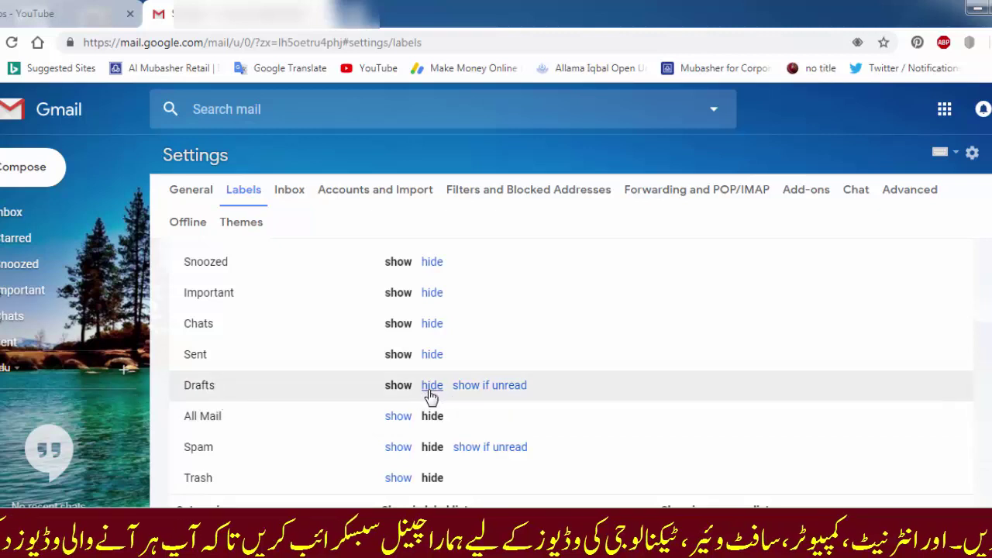
pyautogui.click(486, 389)
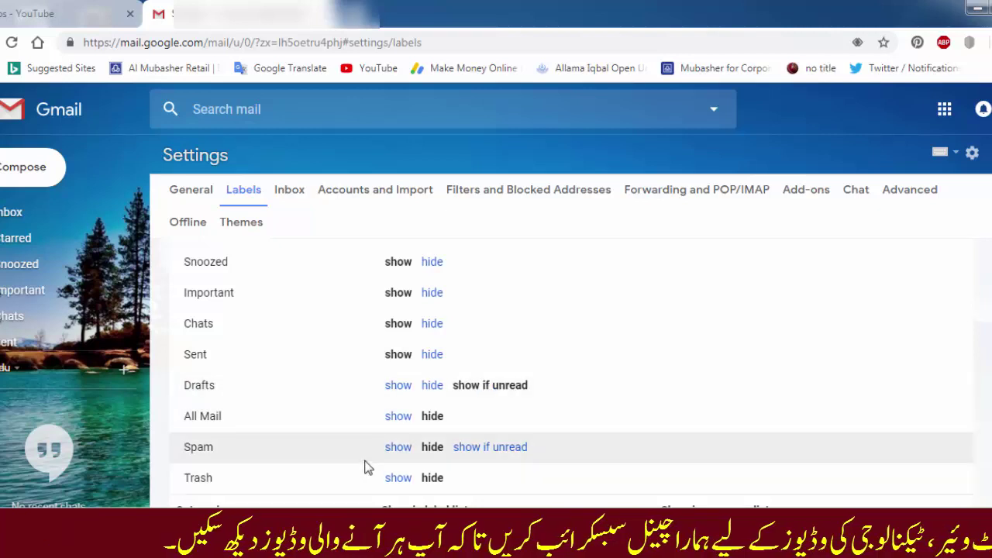
# Review the visibility options of the remaining system labels, the categories and the custom labels section.
pyautogui.scroll(-1, 345, 423)
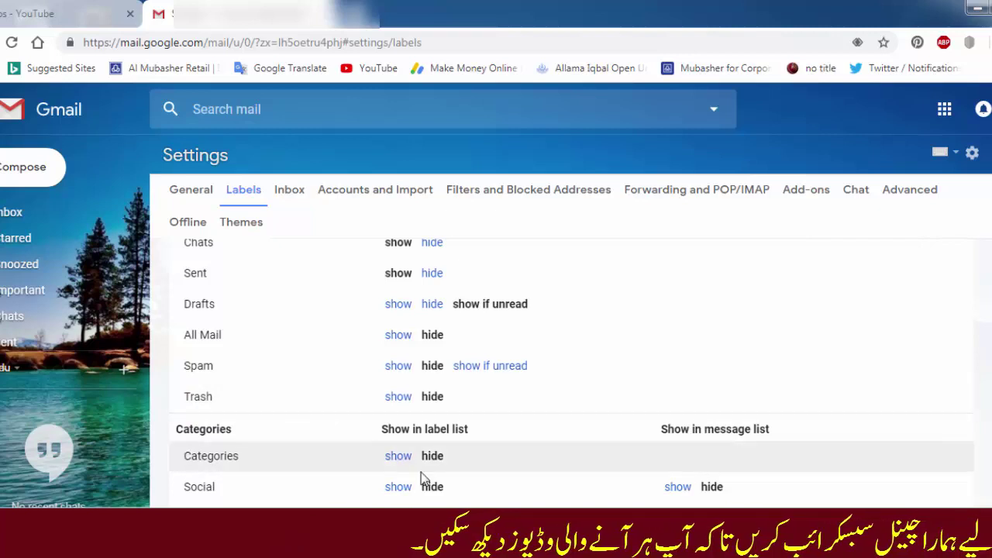
pyautogui.scroll(-1, 279, 442)
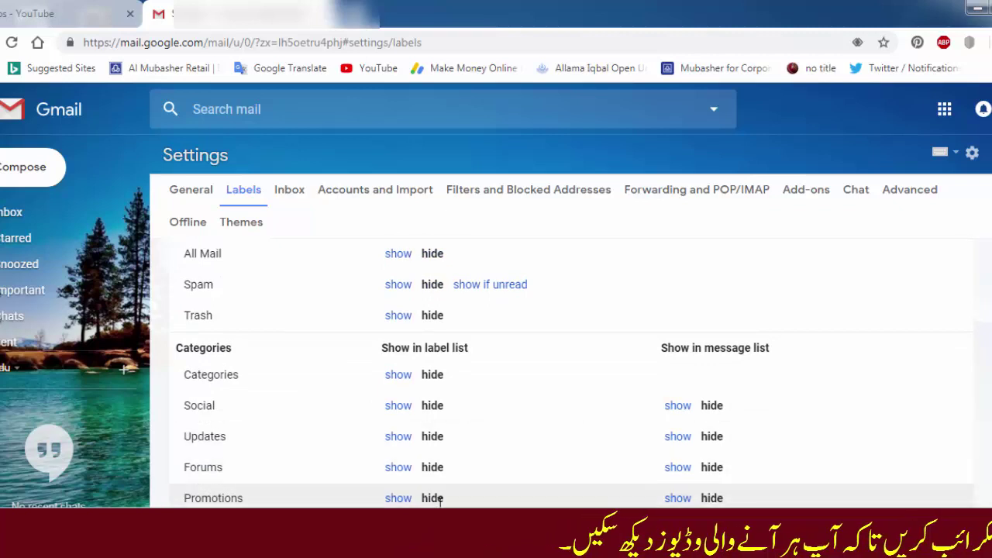
pyautogui.scroll(-1, 400, 468)
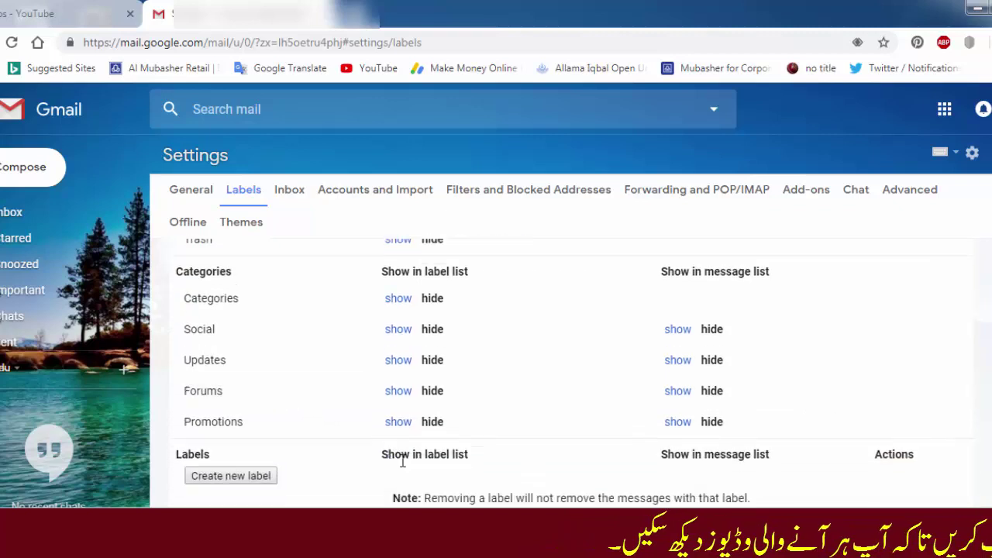
pyautogui.scroll(2, 444, 431)
pyautogui.scroll(2, 445, 431)
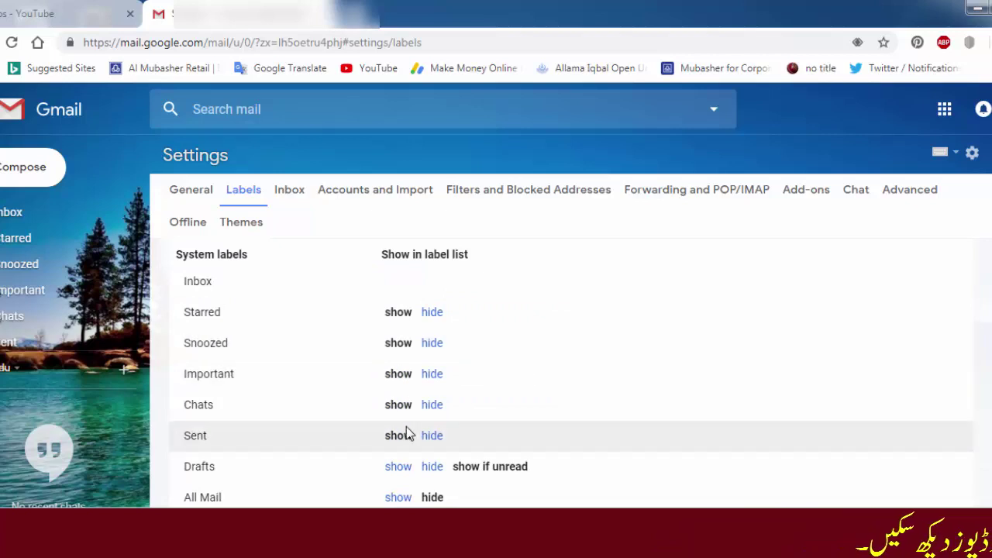
pyautogui.scroll(-3, 409, 425)
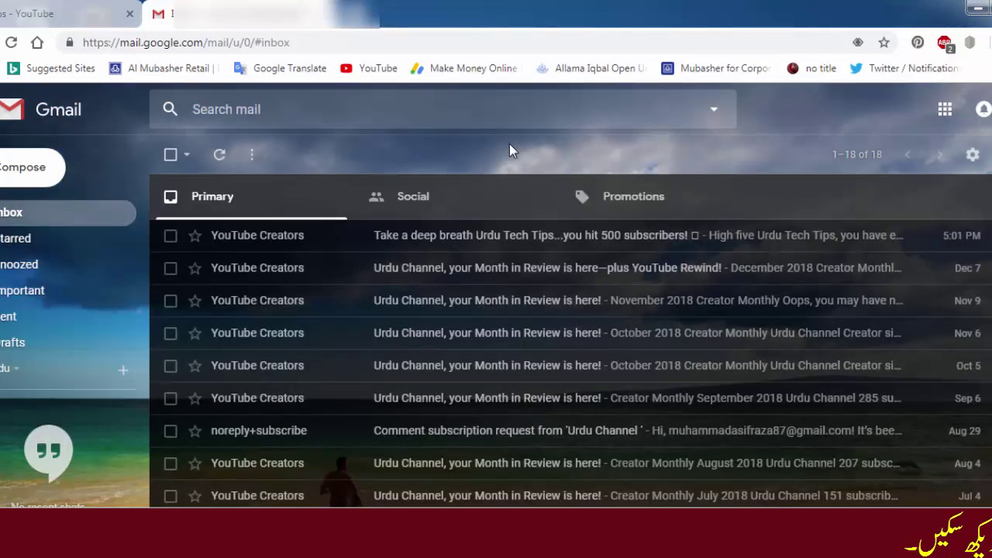